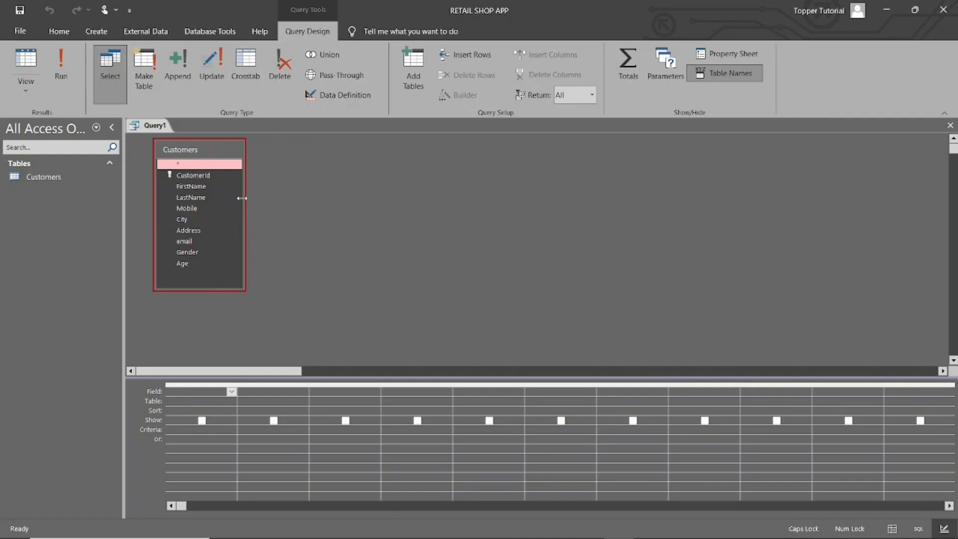
Add FirstName, LastName and City from Customers to the query and set the City criterion to an empty parameter []
double_click(198, 187)
double_click(192, 198)
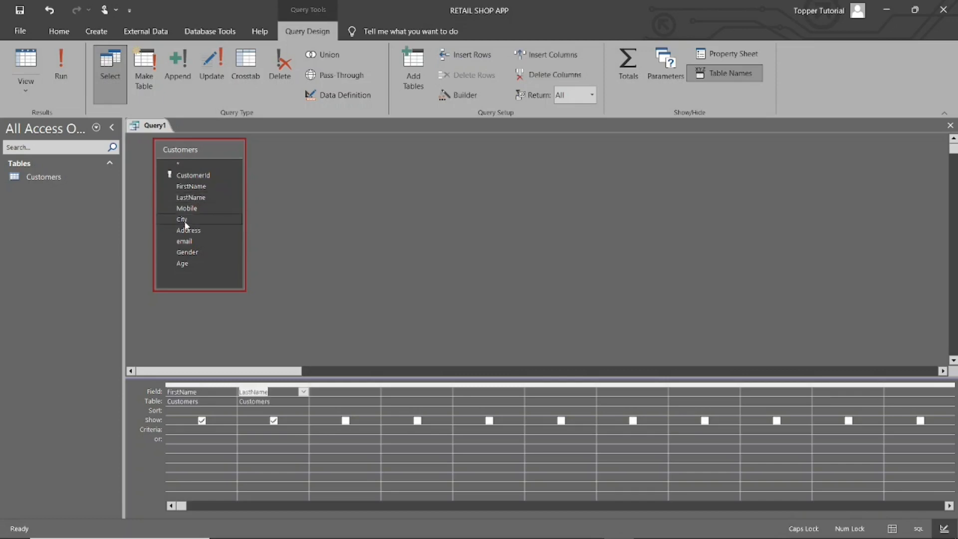
double_click(185, 222)
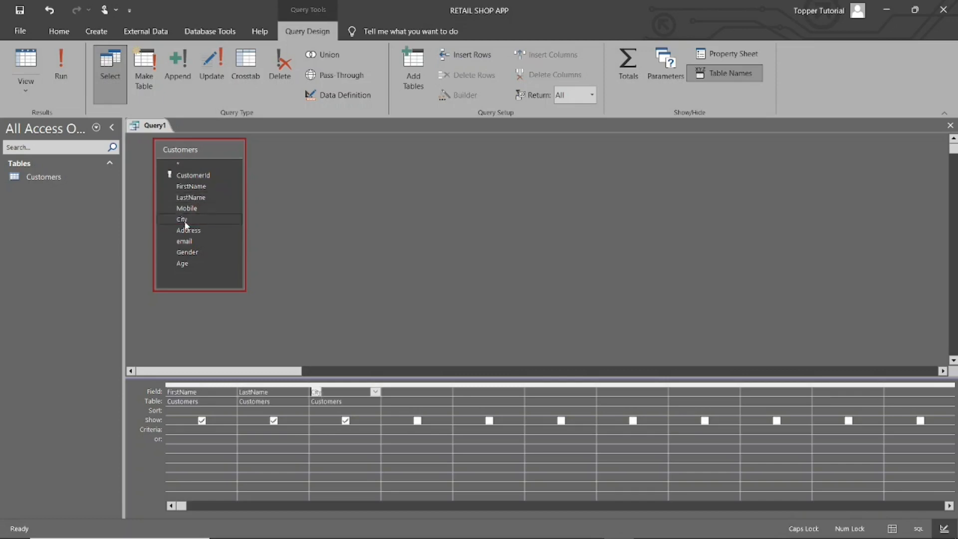
left_click(329, 430)
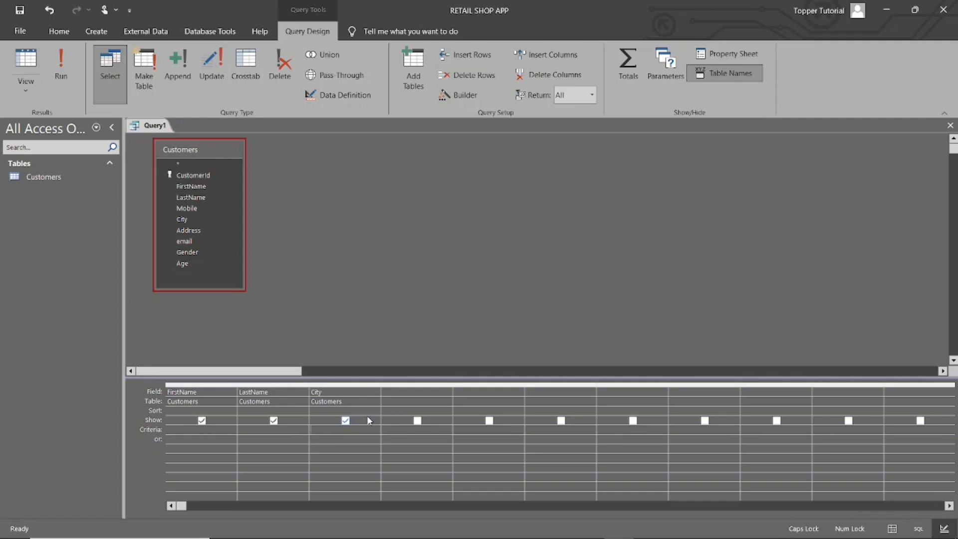
type("[")
Run the query with DELHI as the parameter value
left_click(60, 74)
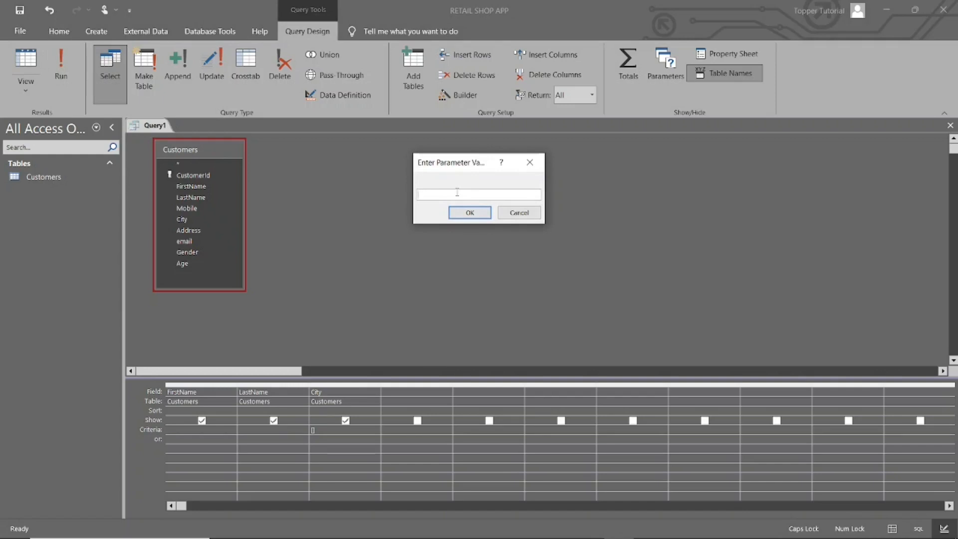
type("DELHI")
left_click(469, 214)
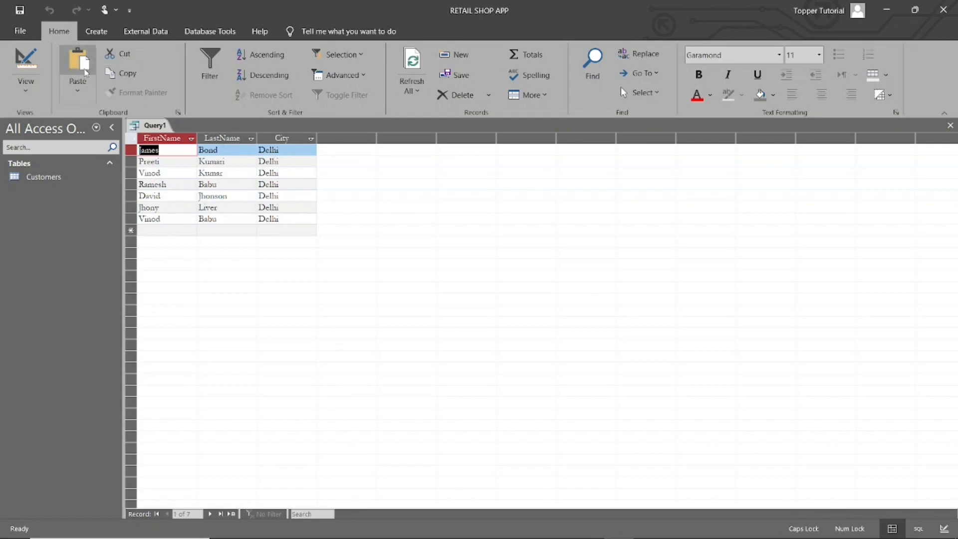
Return to the query design and run it again with BANGALORE as the parameter value
left_click(26, 70)
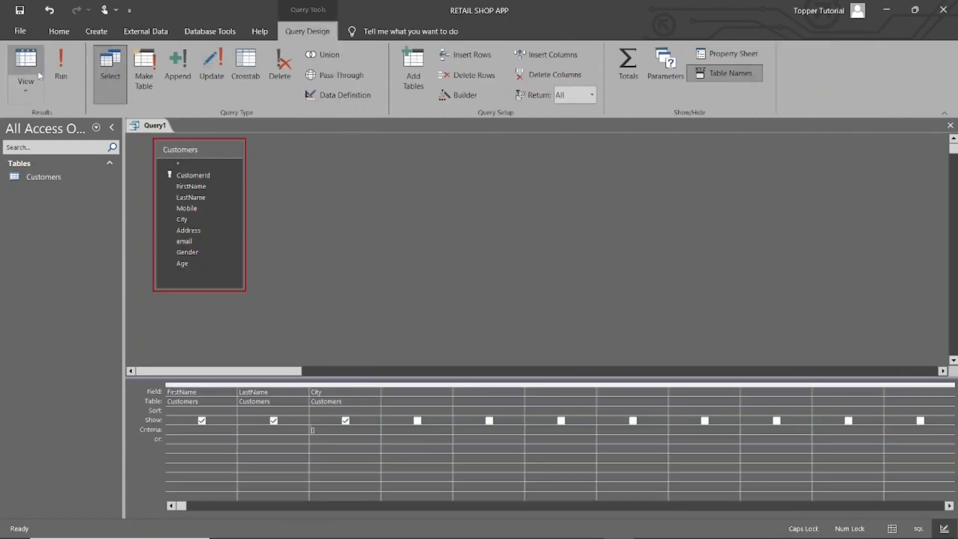
left_click(61, 65)
type("BANGALORE")
left_click(455, 212)
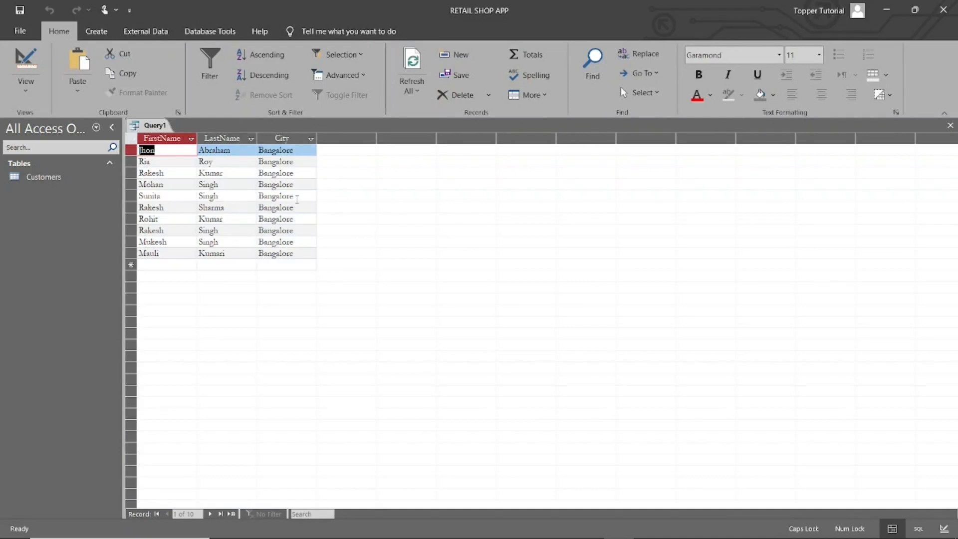
Return to the design, cancel another run at the parameter prompt, and close the query without saving it
left_click(25, 63)
left_click(60, 64)
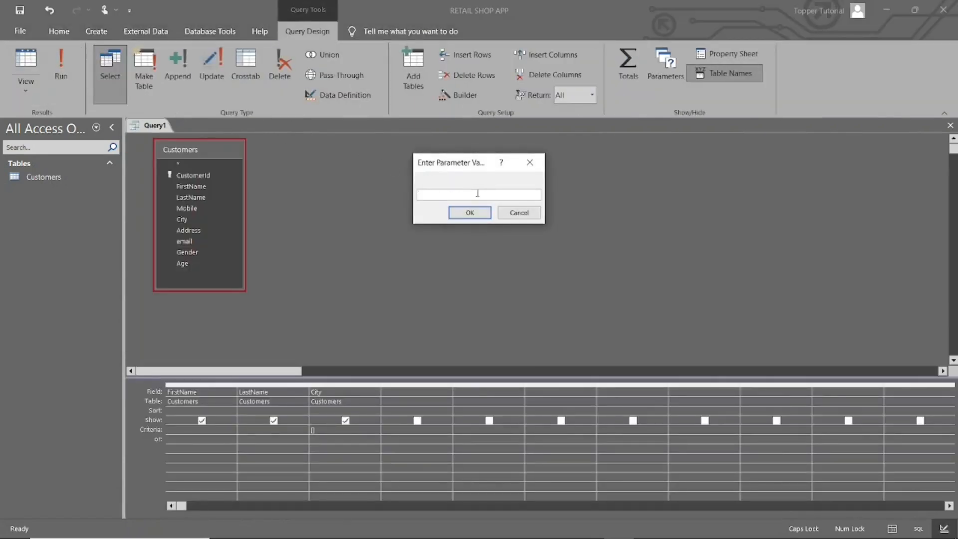
left_click(530, 164)
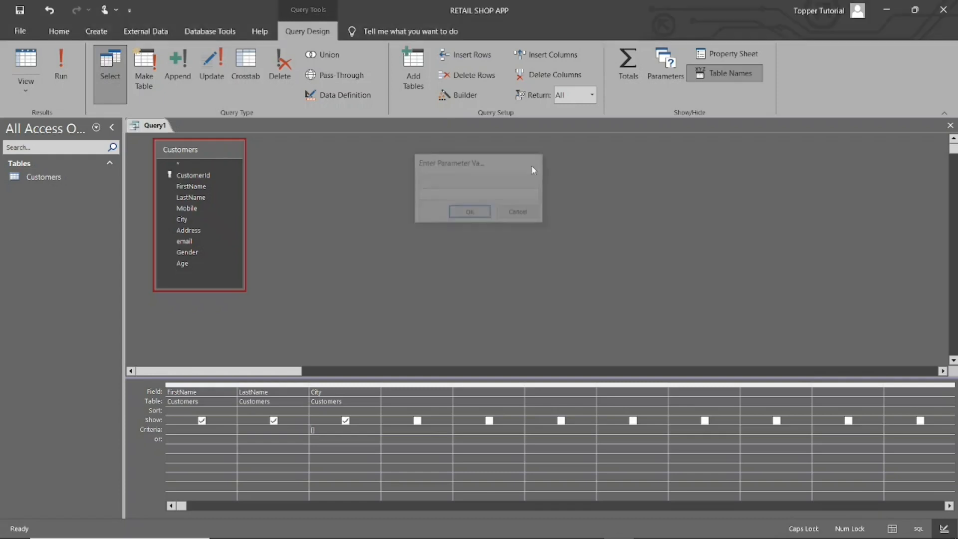
left_click(950, 125)
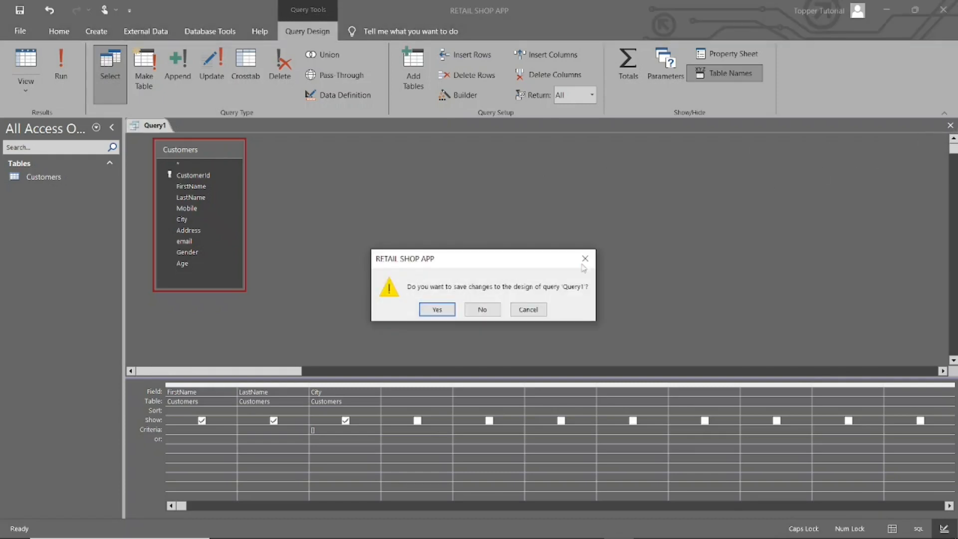
left_click(482, 309)
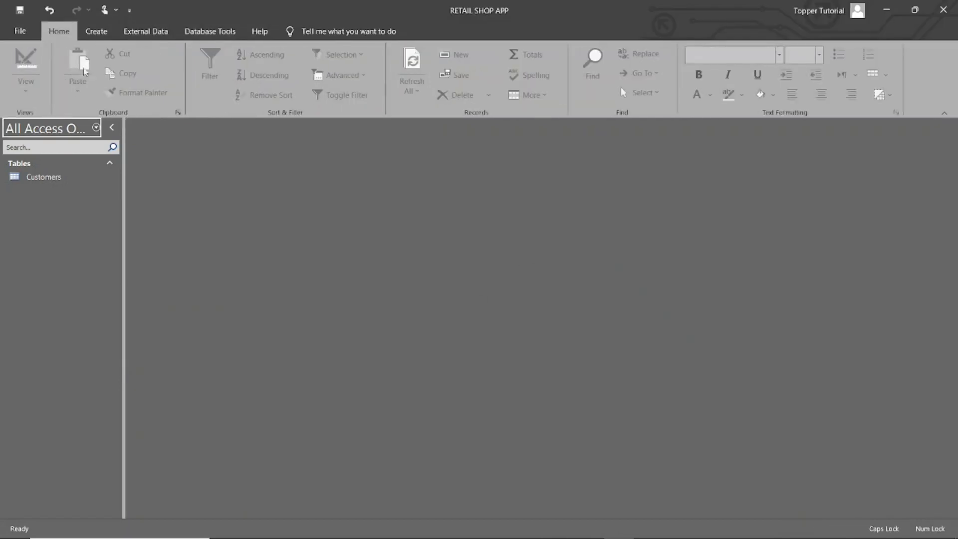
Create a new query in design view with the Customers table and enlarge its field list to show all fields
left_click(96, 31)
left_click(238, 61)
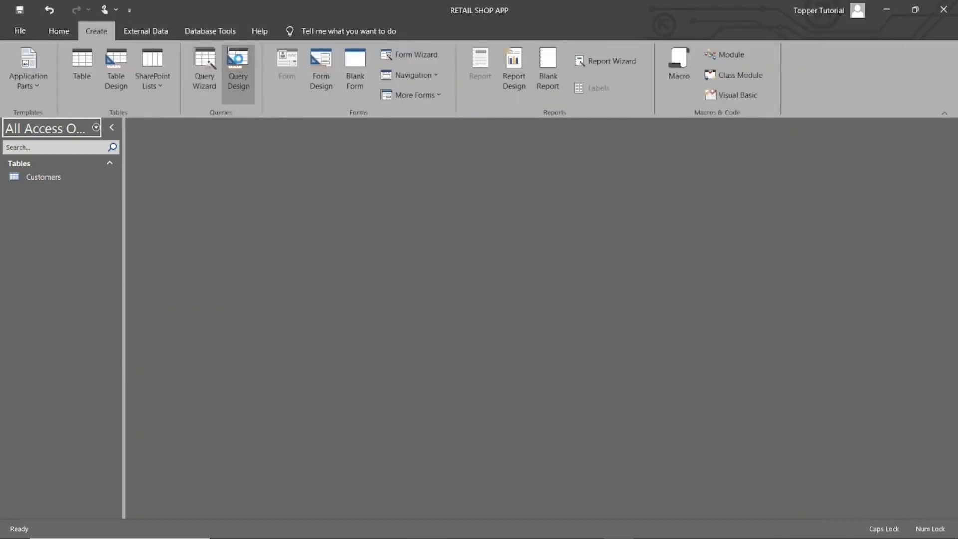
double_click(425, 270)
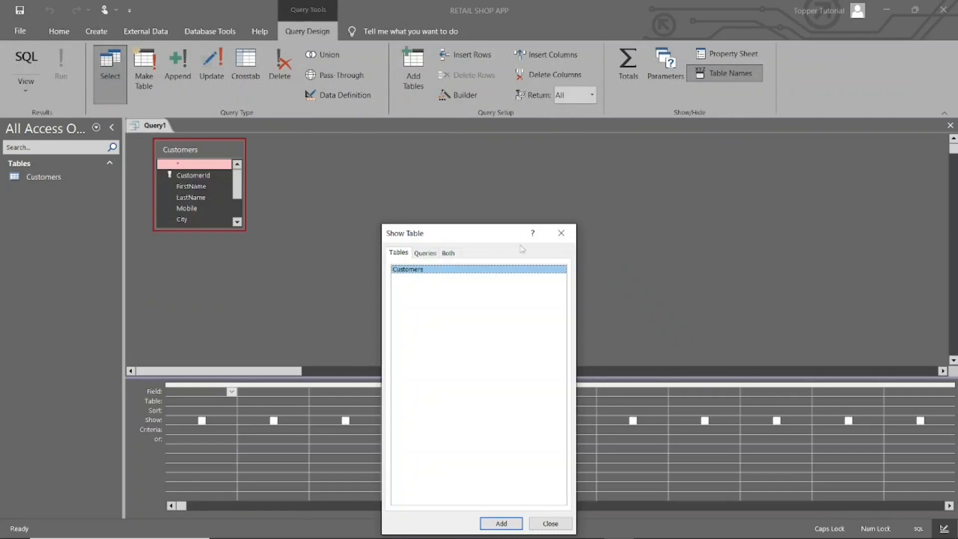
left_click(560, 233)
left_click_drag(202, 229, 205, 302)
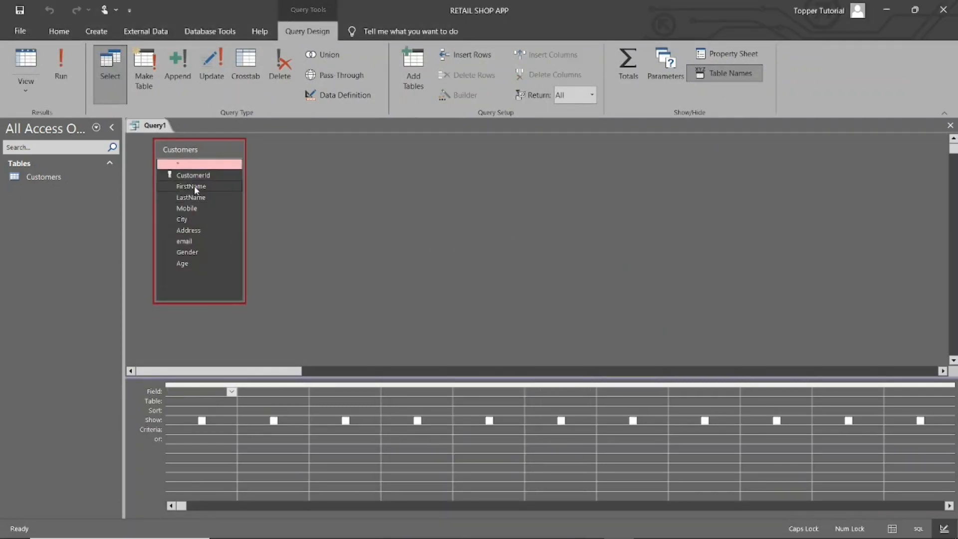
Add the FirstName, LastName and City fields of Customers to the query grid
left_click(195, 188)
double_click(195, 188)
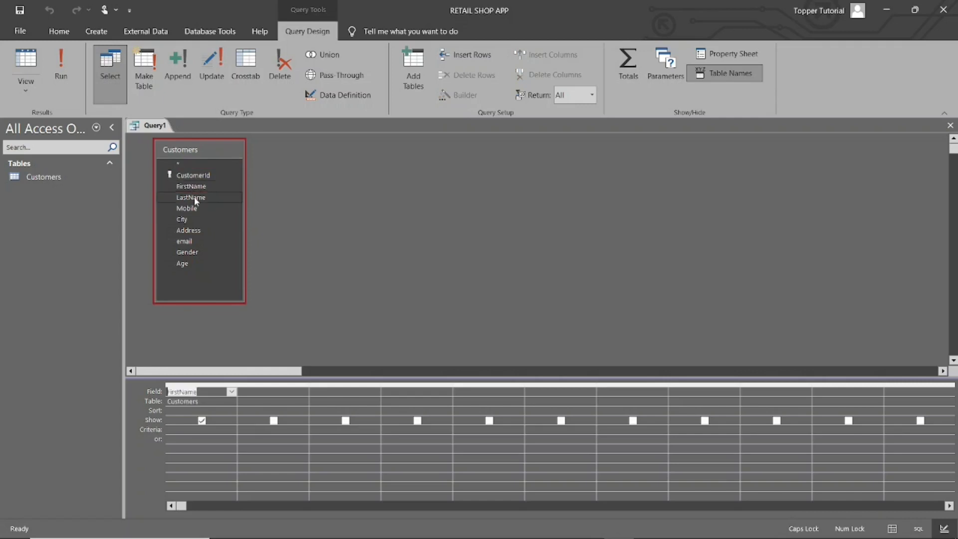
double_click(193, 198)
double_click(192, 219)
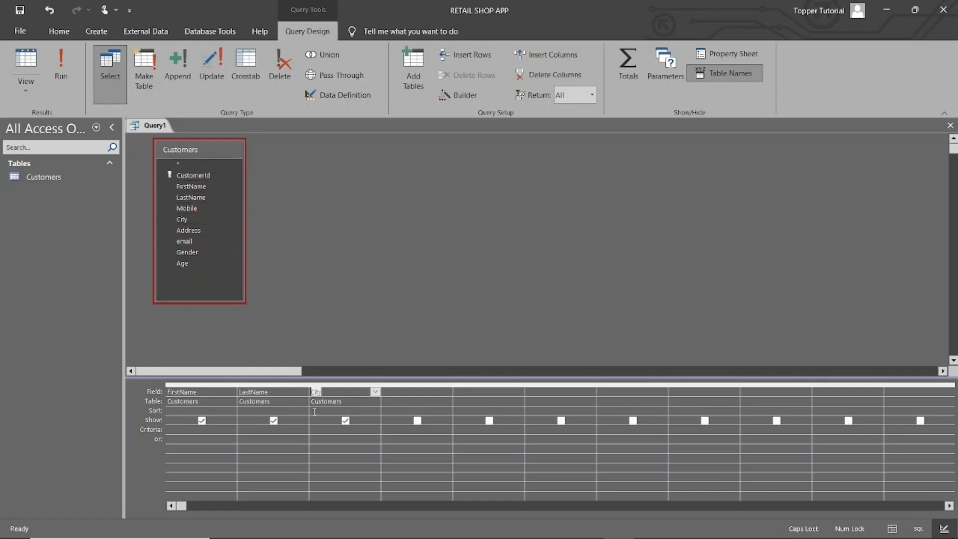
Set the City criterion to the parameter prompt [PLEASE ENTER CITY]
left_click(322, 431)
type("[")
left_click(312, 430)
type("PLEASE ENTER CI")
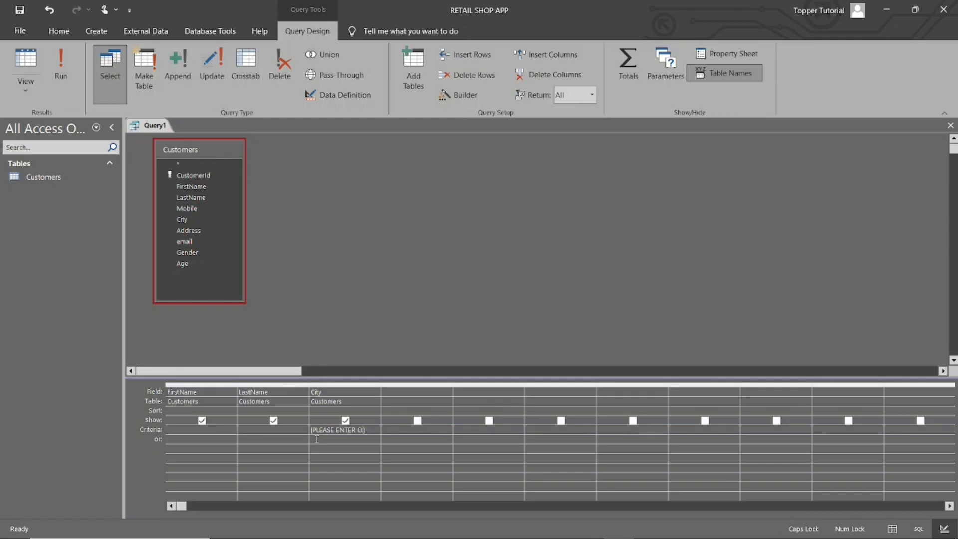
type("TY")
Run the query and answer the city prompt with DELHI
left_click(70, 69)
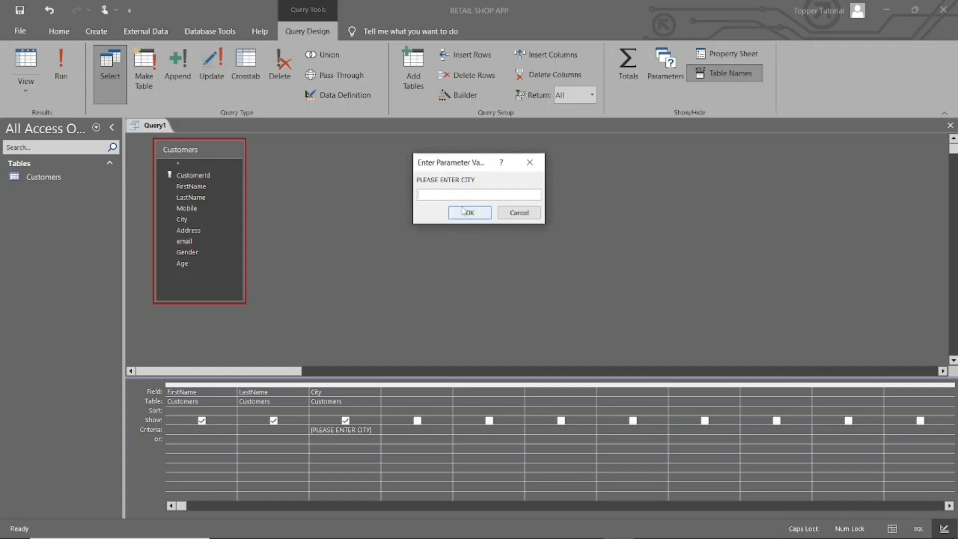
type("DELHI")
left_click(464, 211)
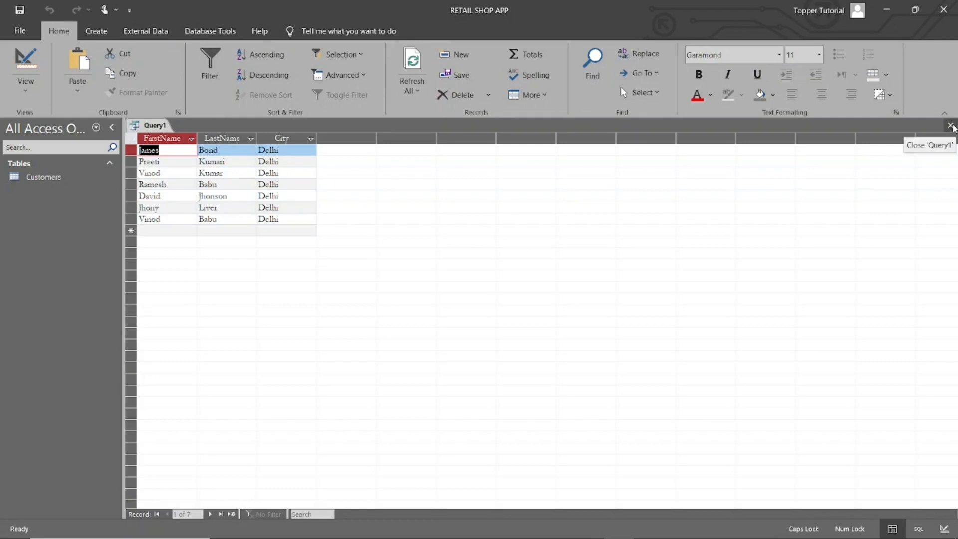
Close the query and save it under the name qCustomer
left_click(951, 127)
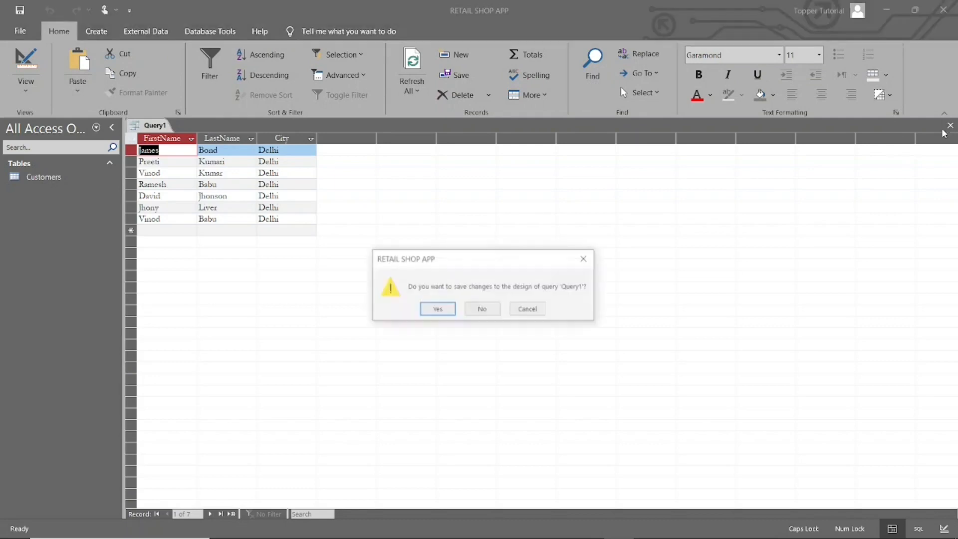
left_click(437, 308)
key("Caps_Lock")
type("qc")
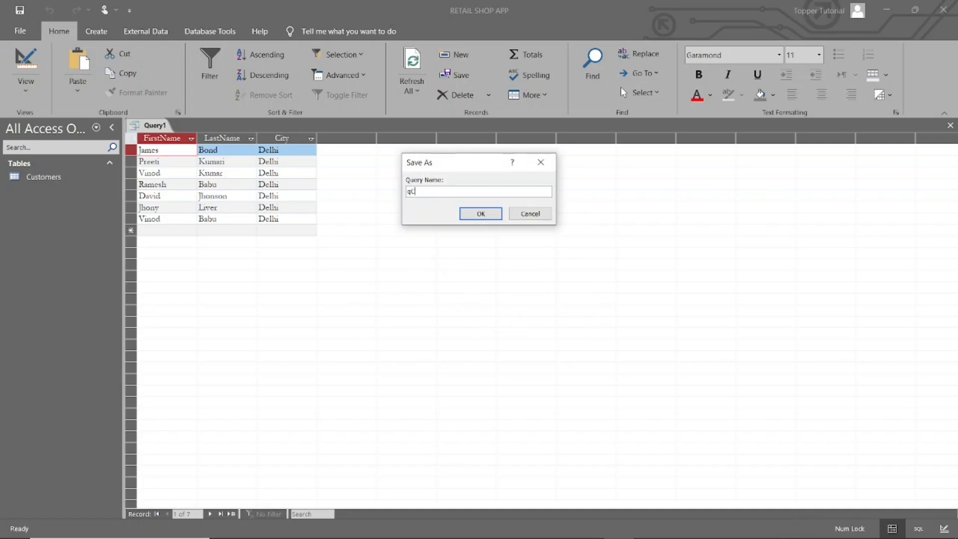
type("ust")
key("BackSpace")
type("tomer")
left_click(481, 214)
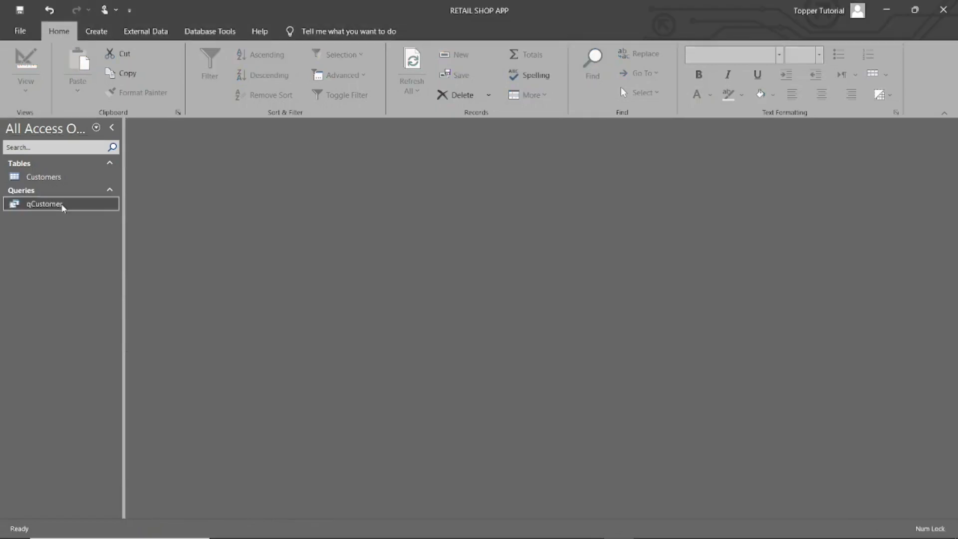
Open the saved qCustomer query with delhi as the city value
double_click(64, 207)
type("delhi")
key("Return")
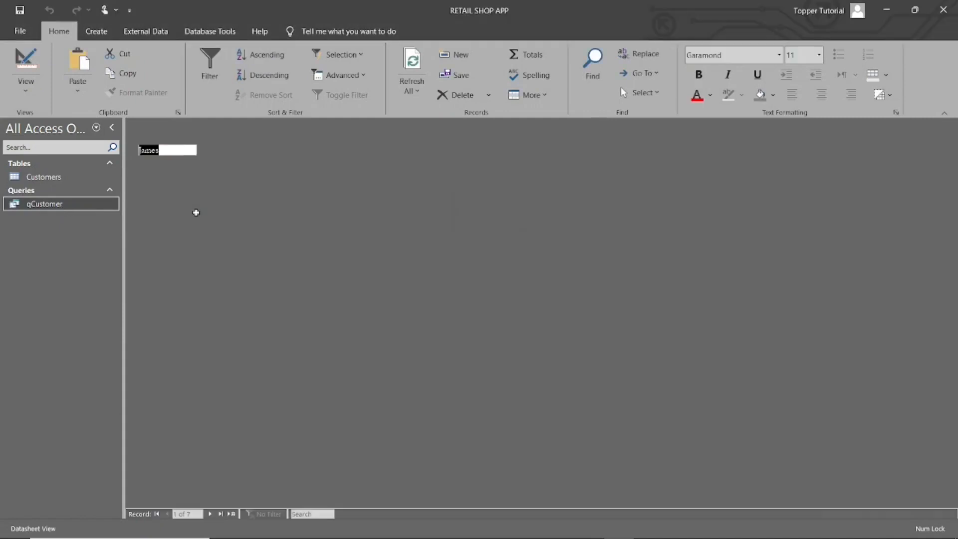